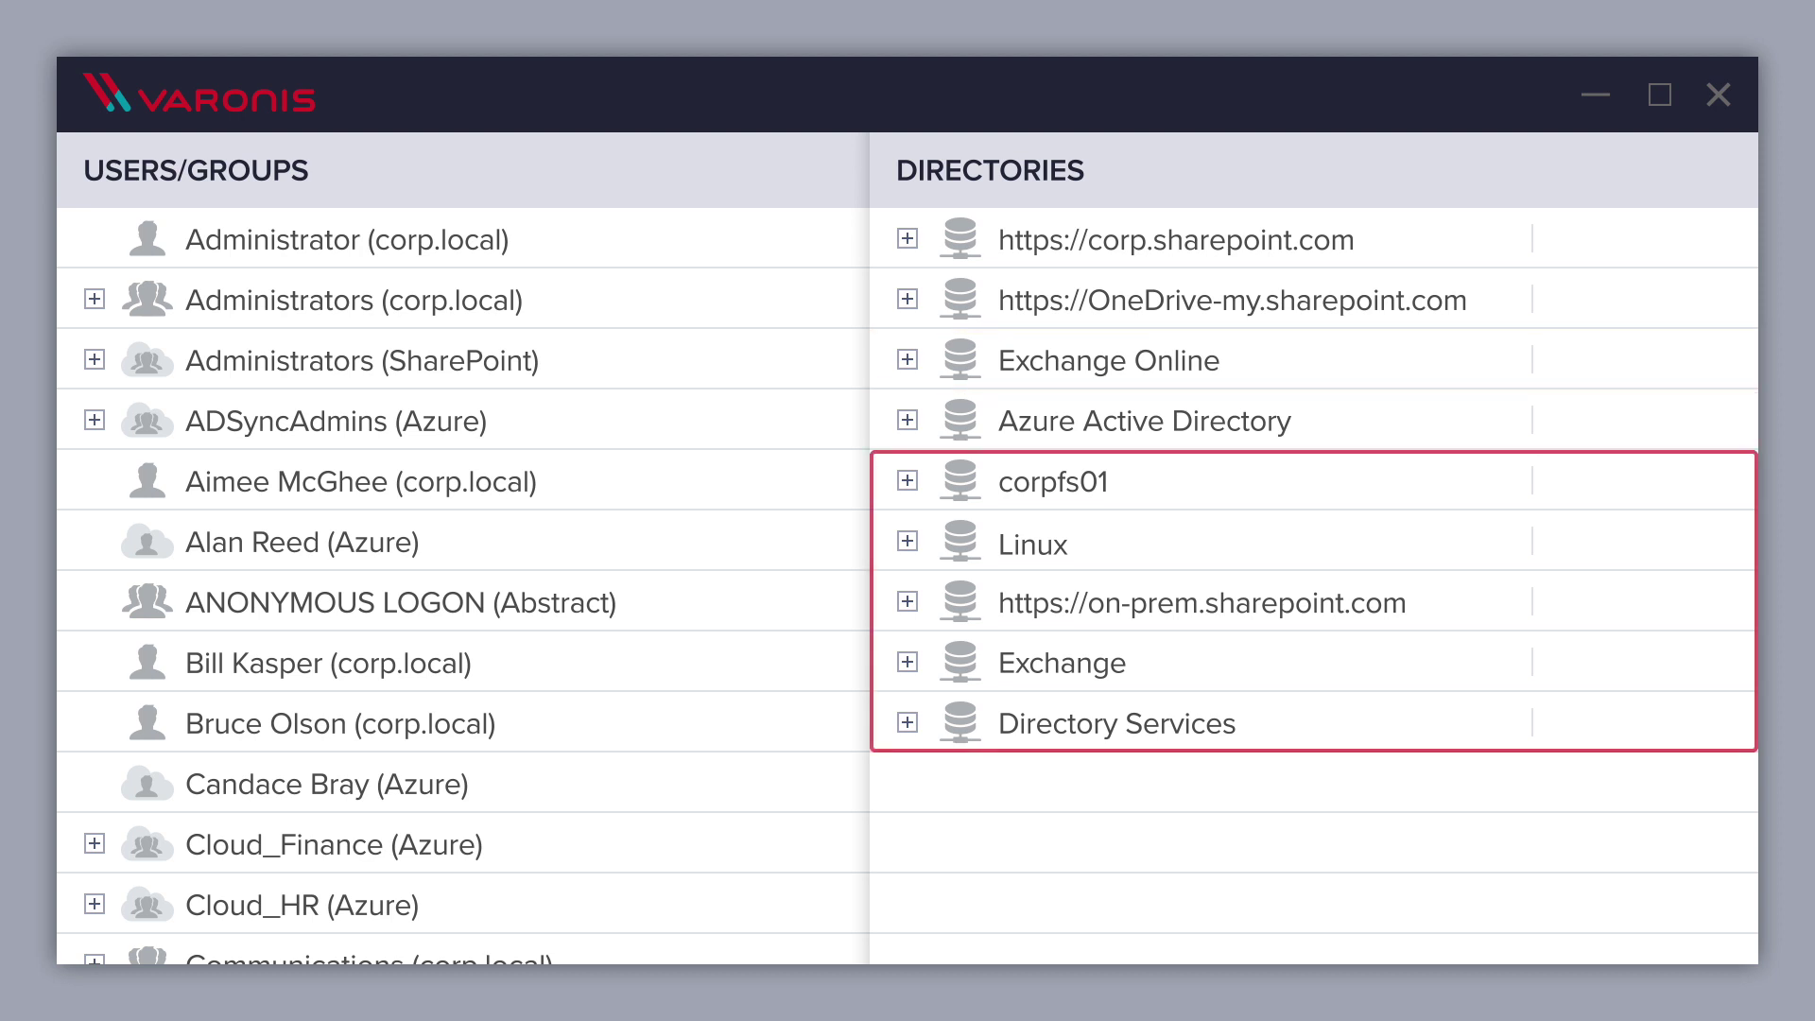
Step: Show Salary and Compensation permissions under corp.sharepoint.com HR, then the anonymous logon's reachable folders
left_click(908, 240)
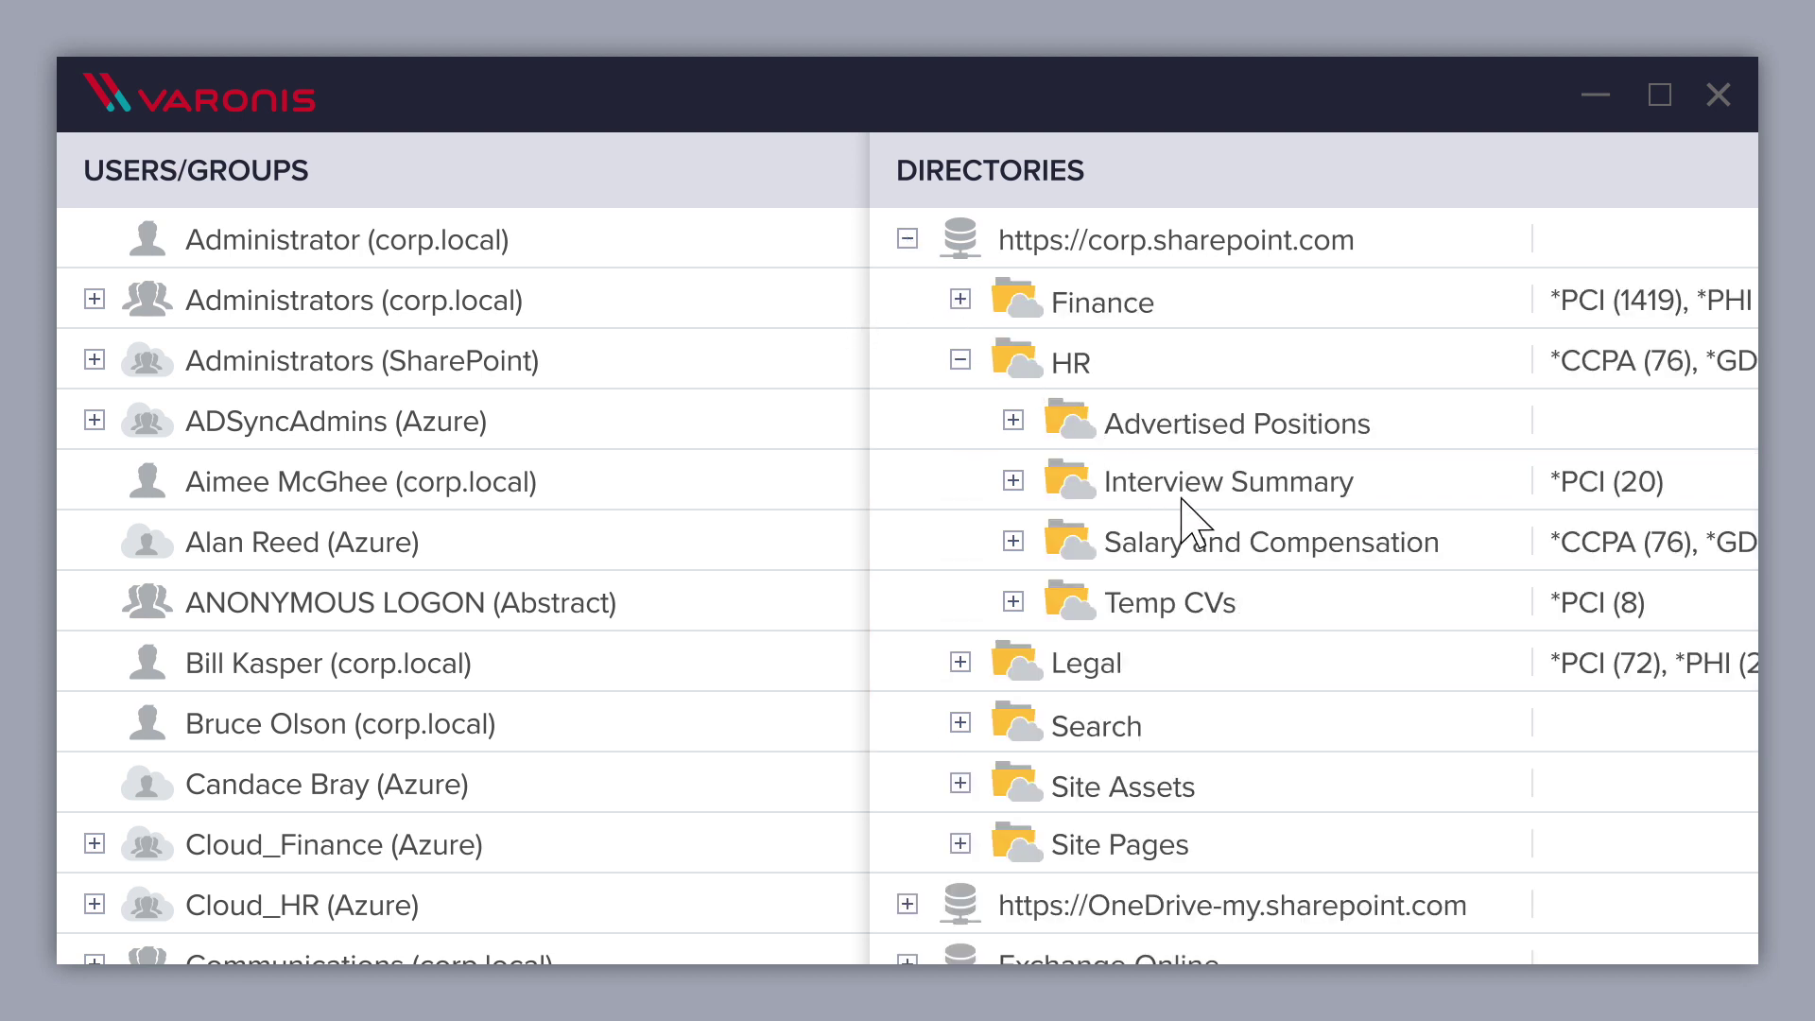
left_click(1250, 547)
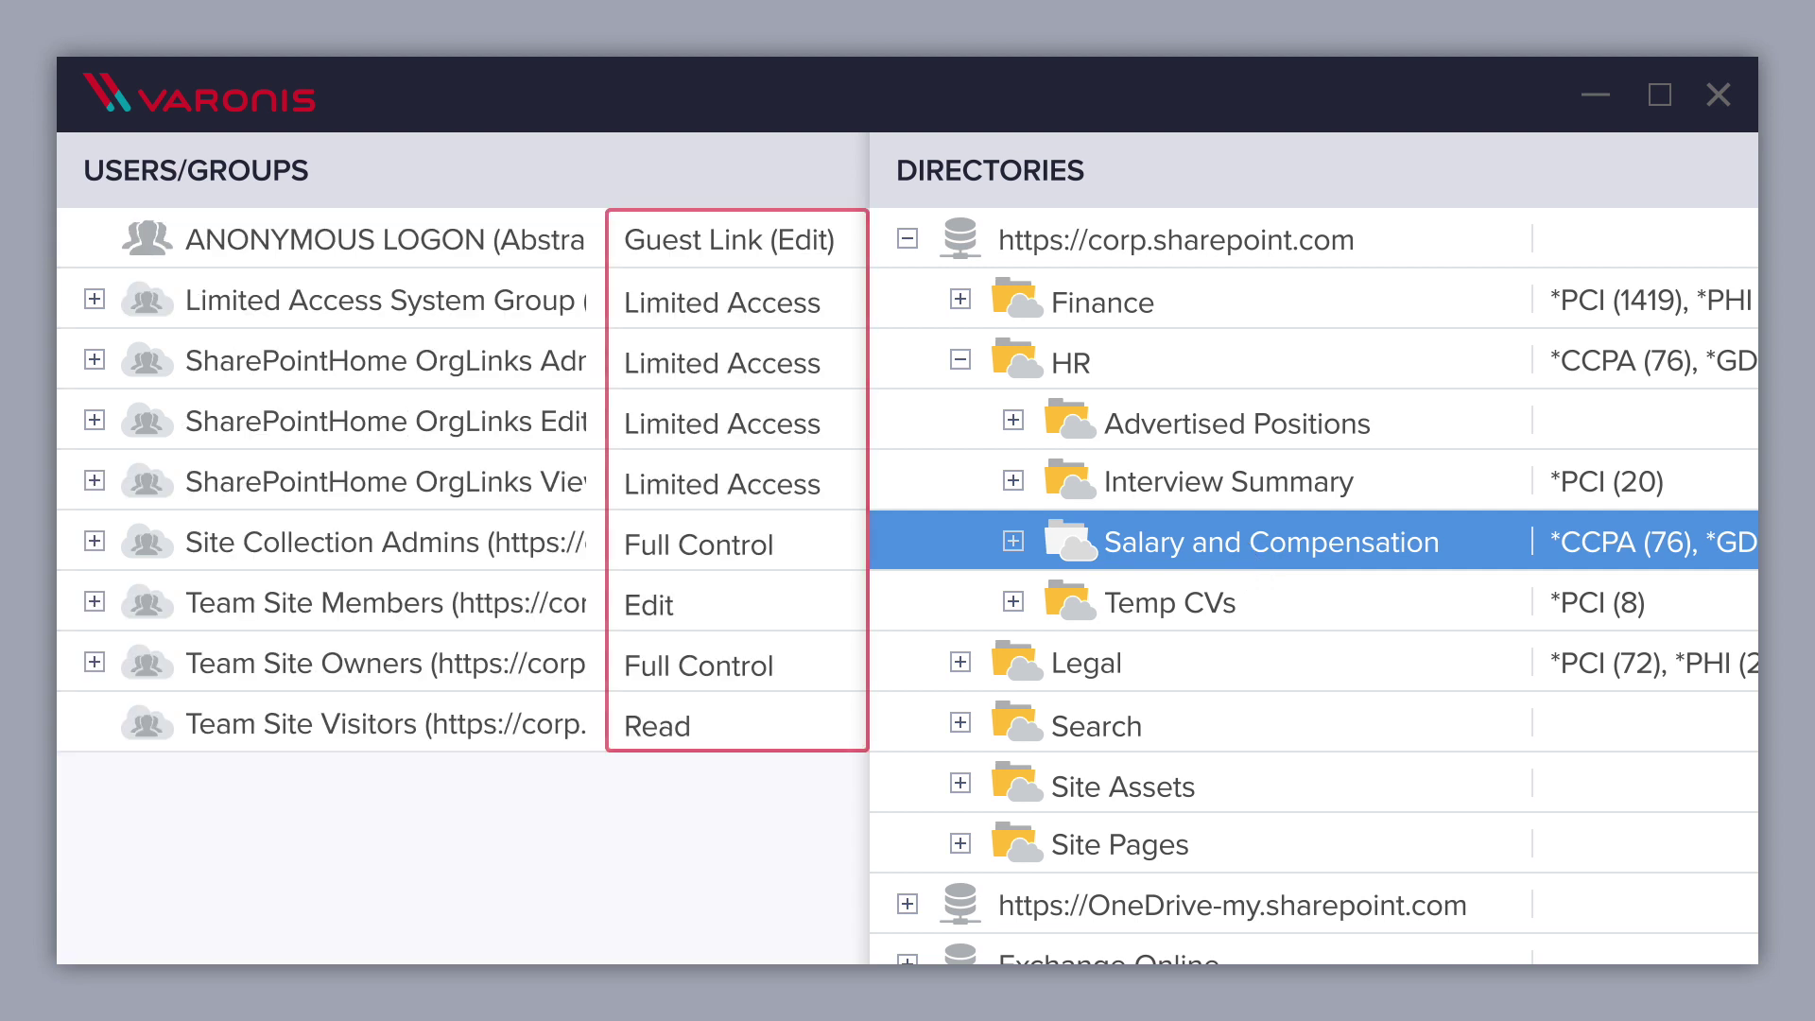
left_click(383, 255)
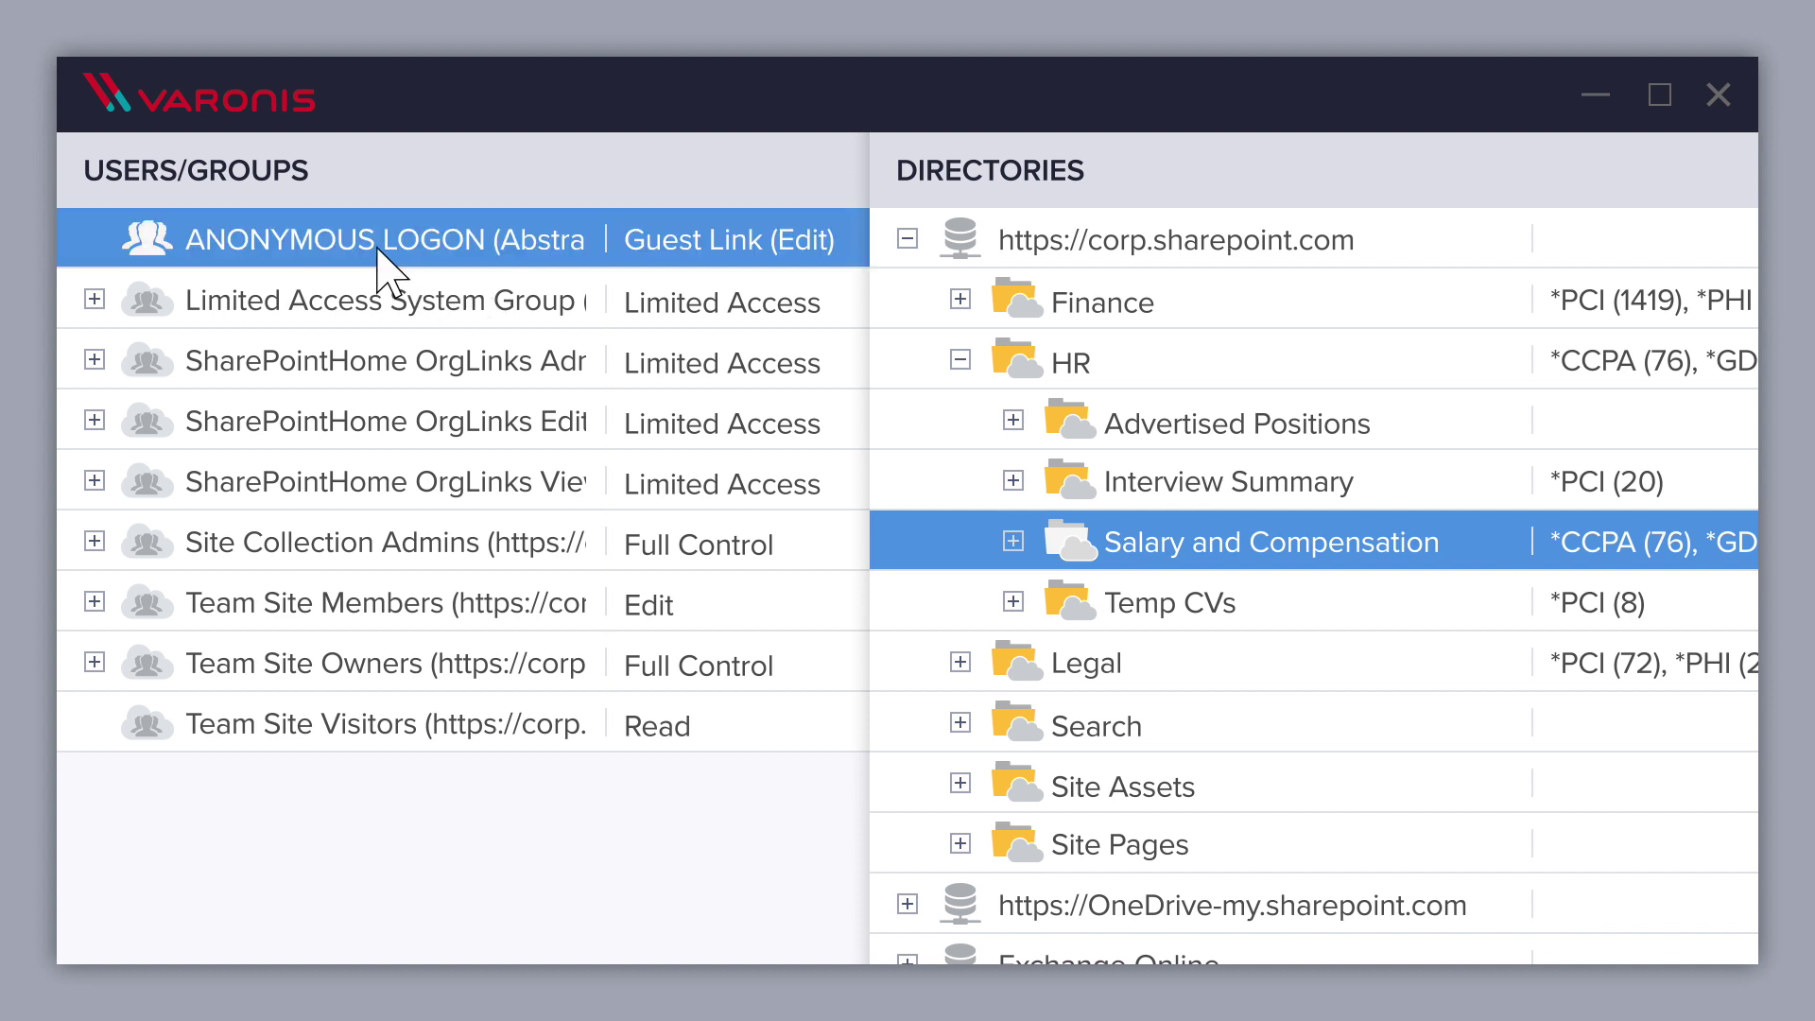